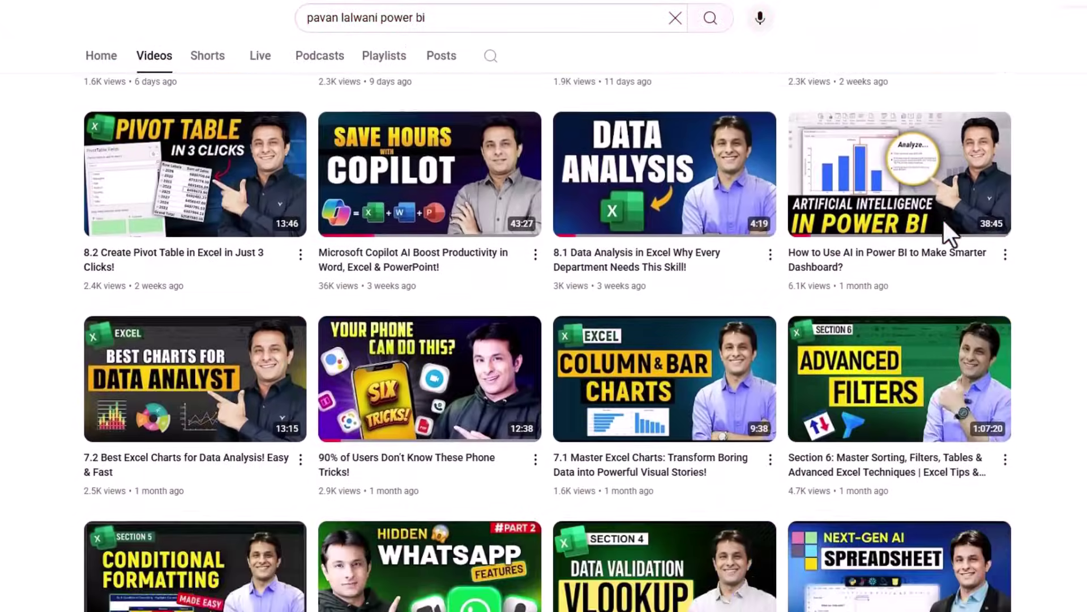
scroll(943, 220, "down", 1)
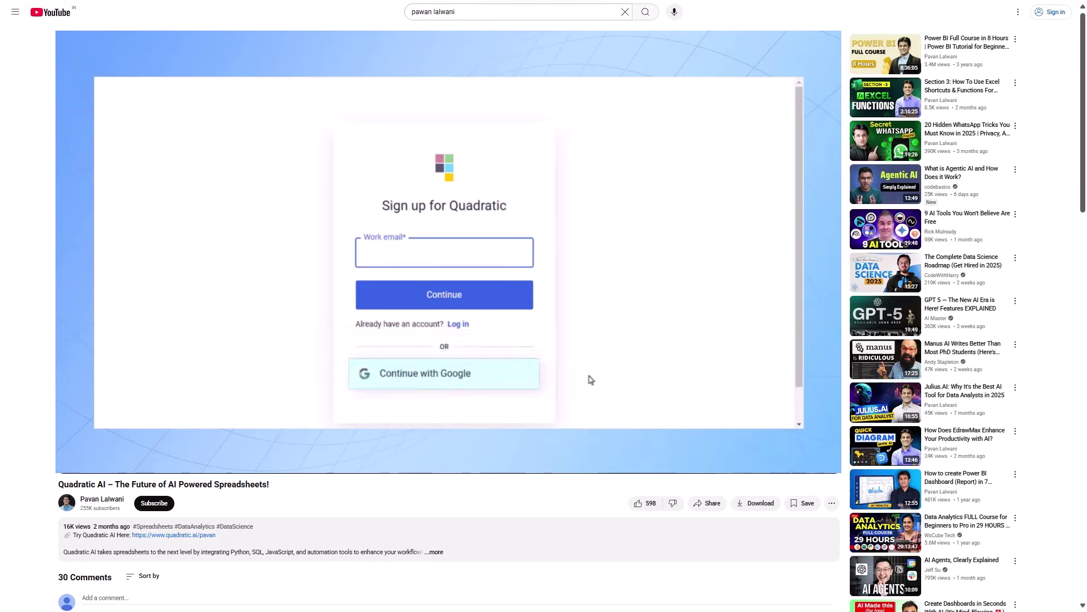
Play the 'Quadratic AI – The Future of AI Powered Spreadsheets!' video in full screen.
key("f")
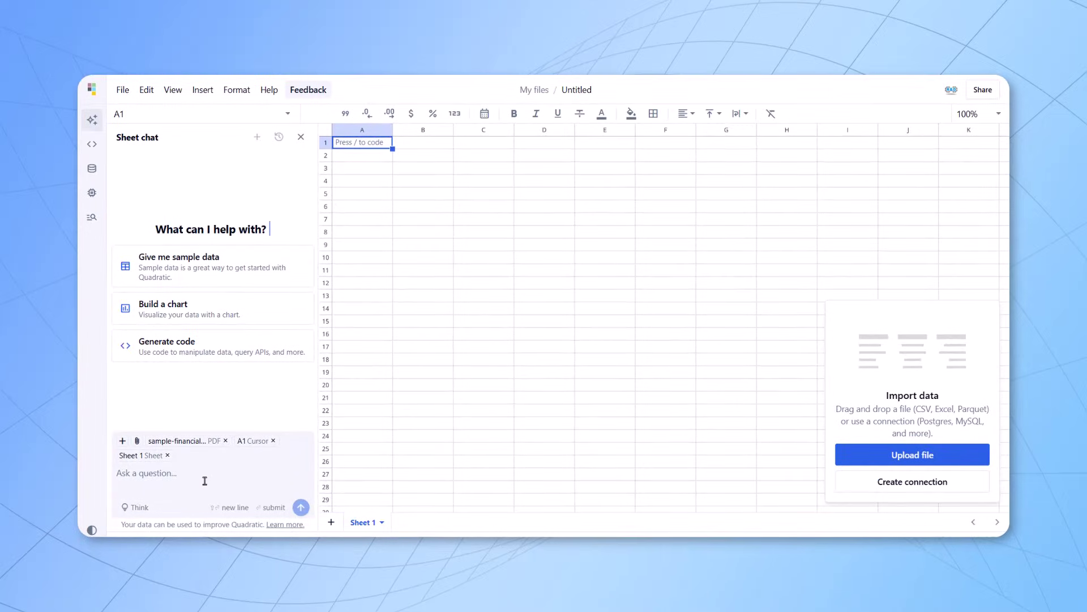
Send 'Analyze the data from the given pdf' to the AI for the attached financial PDF.
type("Analyze   the data from the given pdf")
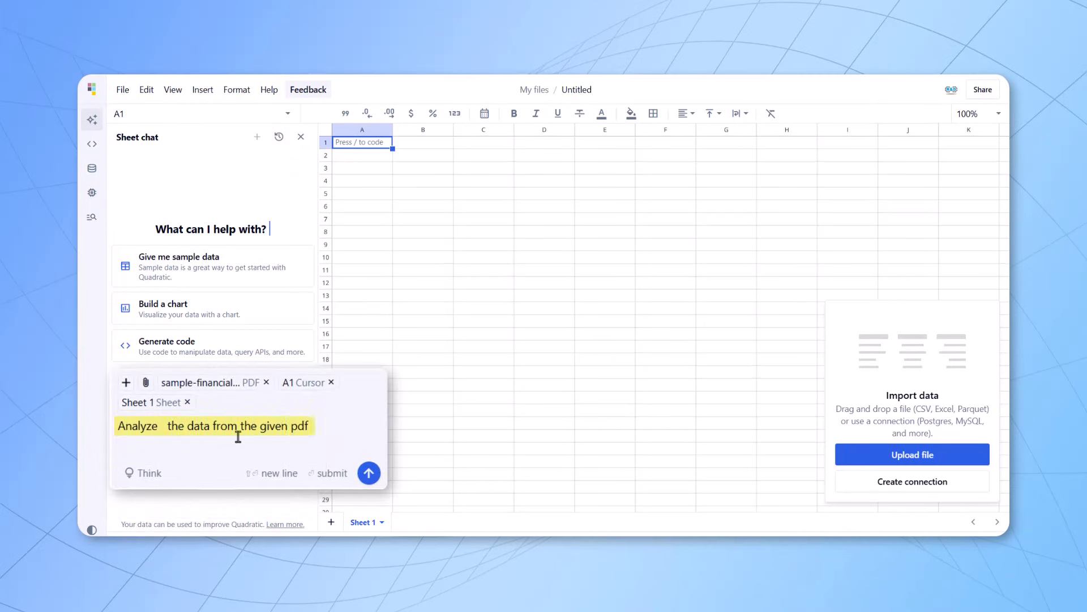
key("Return")
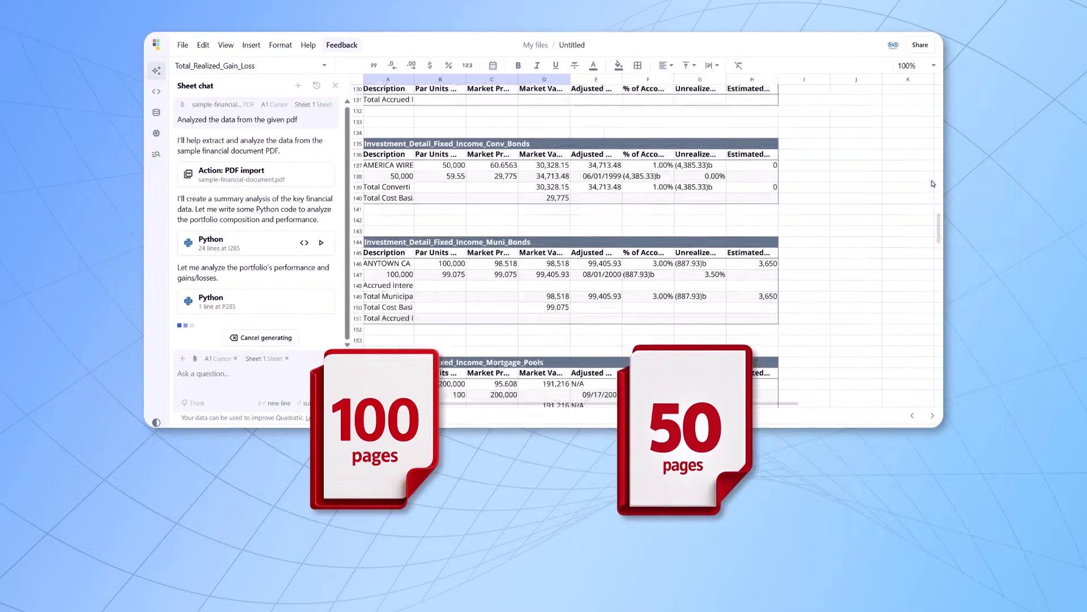
Scroll through the extracted investment tables while the AI completes its Python analysis.
scroll(934, 184, "down", 20)
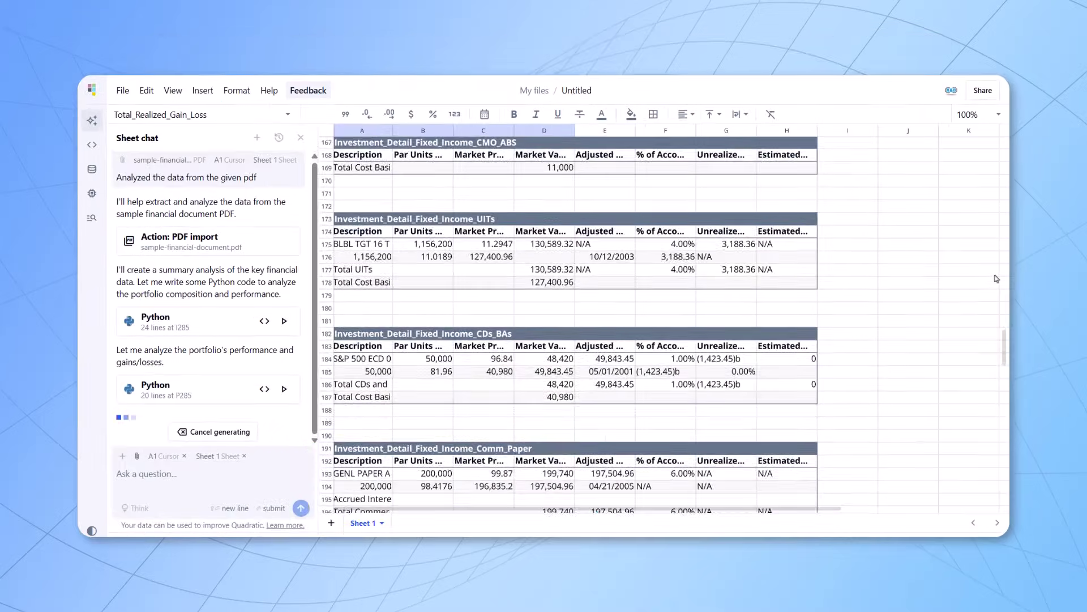
scroll(997, 279, "down", 5)
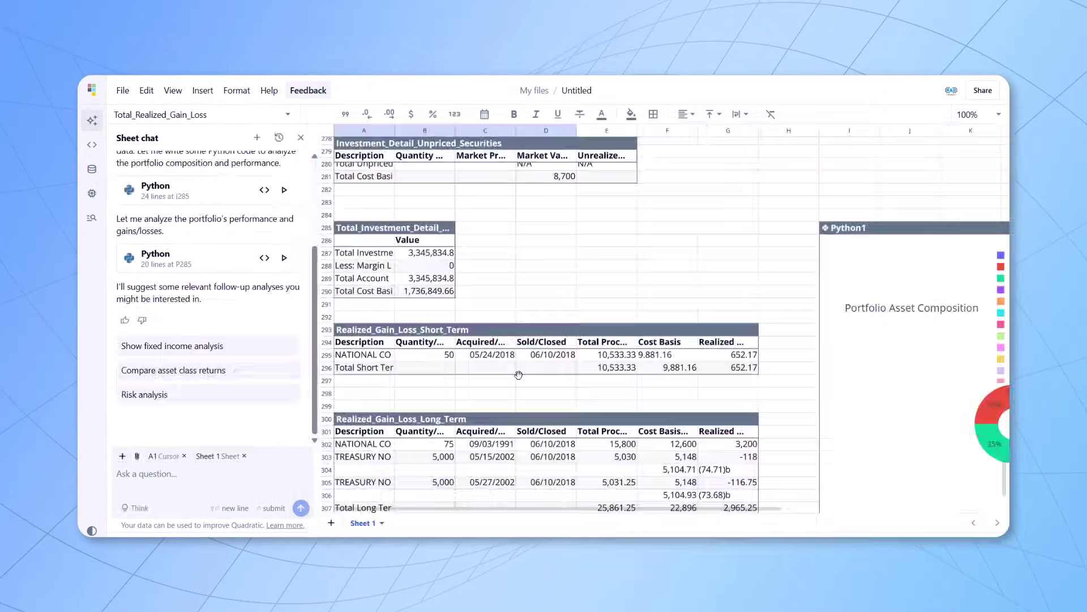
scroll(518, 374, "up", 6)
scroll(518, 374, "up", 10)
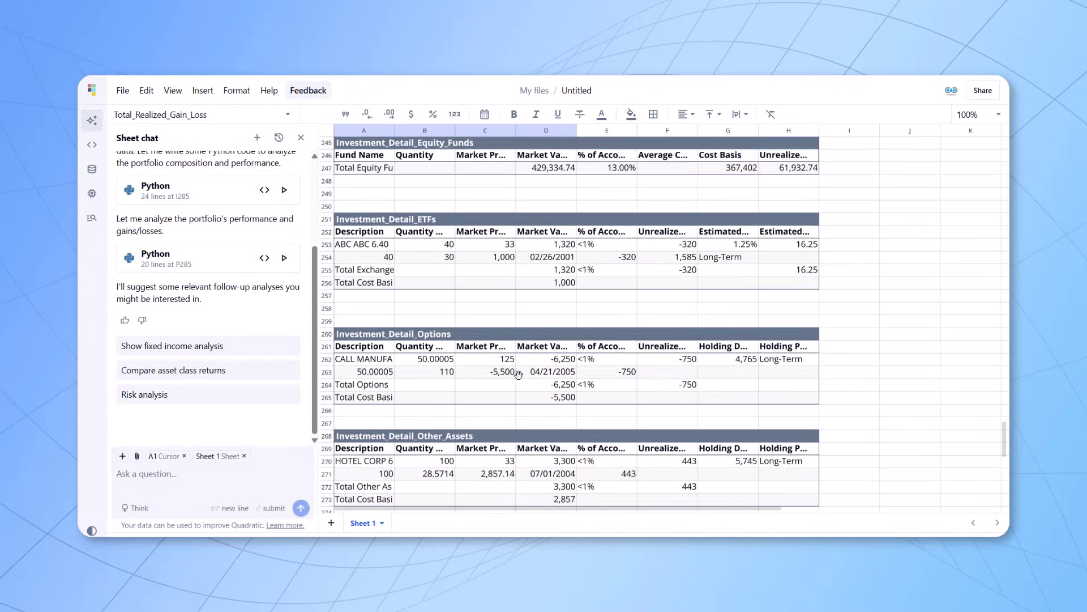
scroll(518, 374, "up", 2)
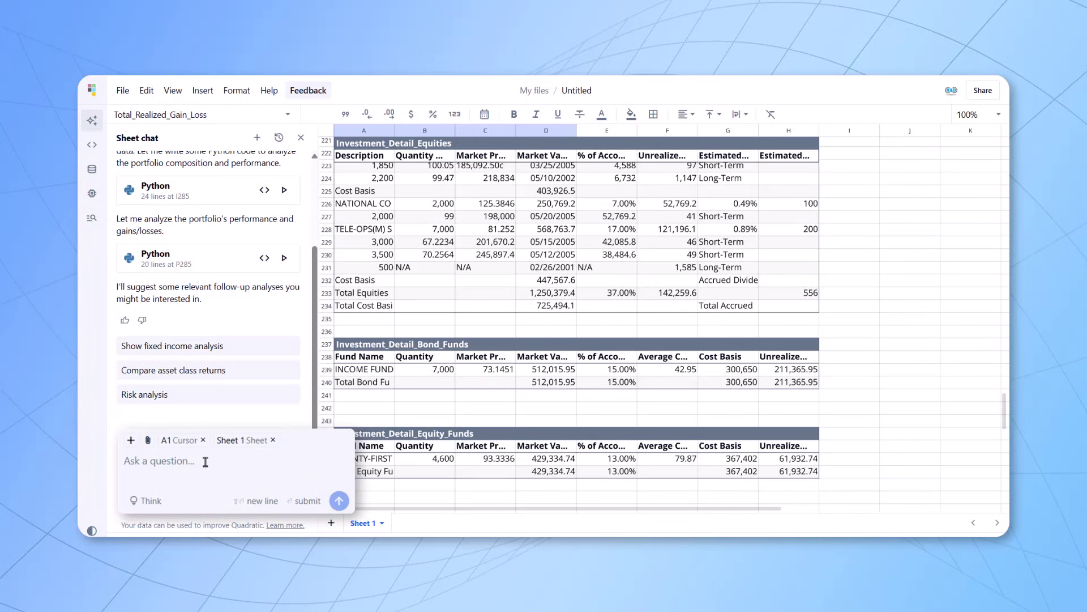
Ask for the June 30, 2018 total account value and its unrealized-gain share, then review the answer.
type("What is total account value  as of June 30, 2018 and how much of that is represented by unrealized gain")
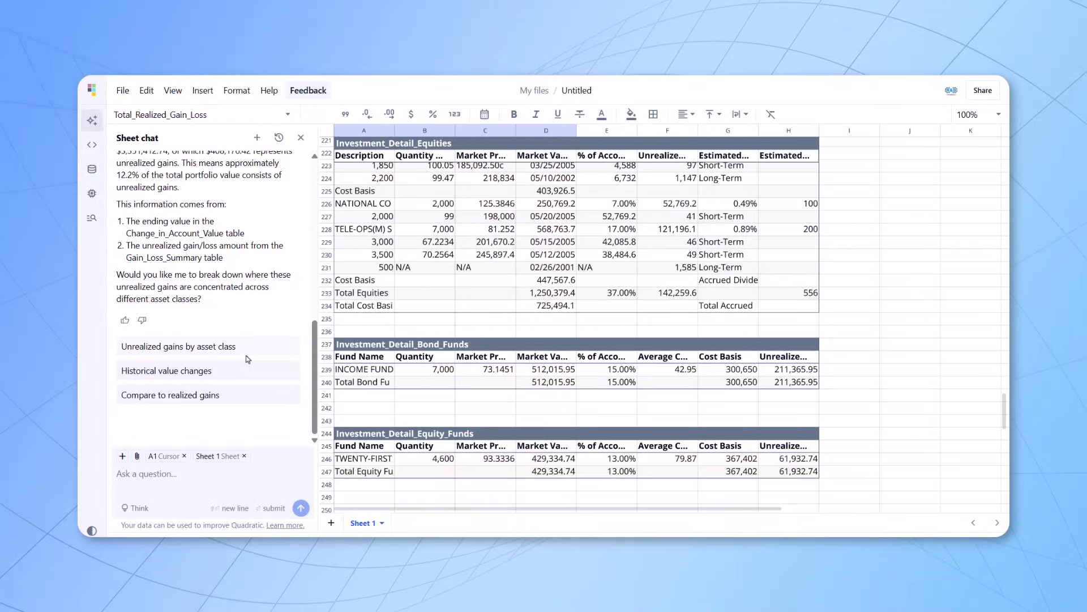
scroll(248, 359, "up", 3)
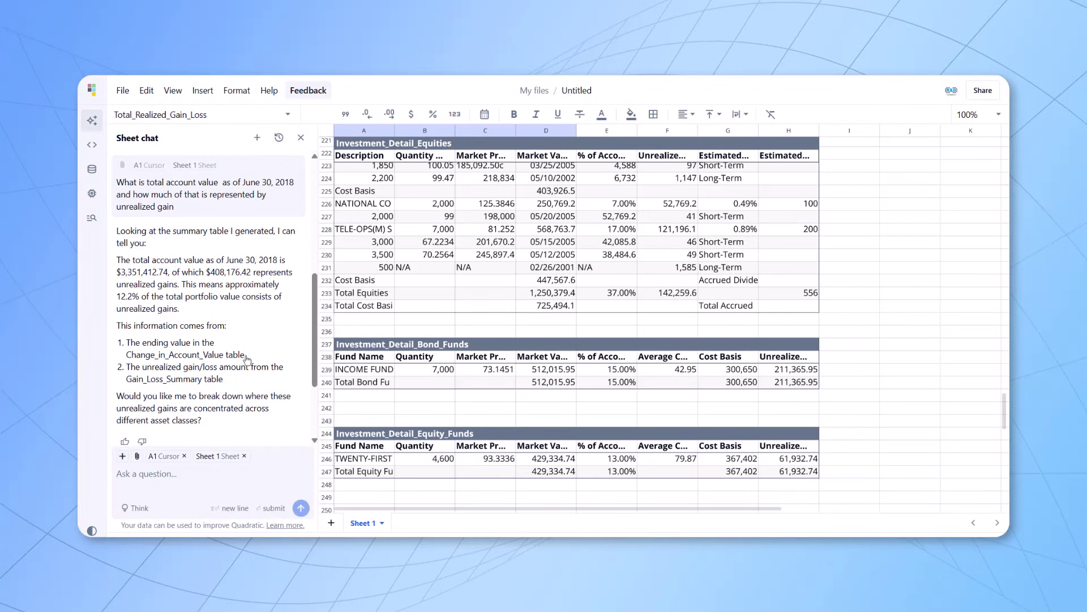
scroll(247, 359, "down", 2)
scroll(248, 359, "down", 2)
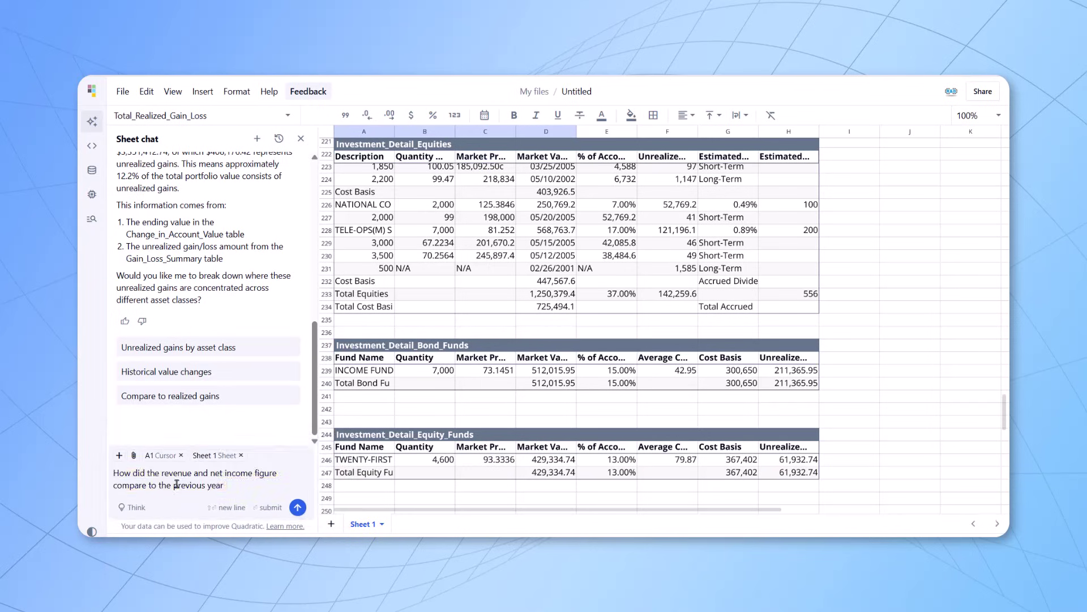
Submit the year-over-year revenue and net income question and read the AI's reply.
key("Return")
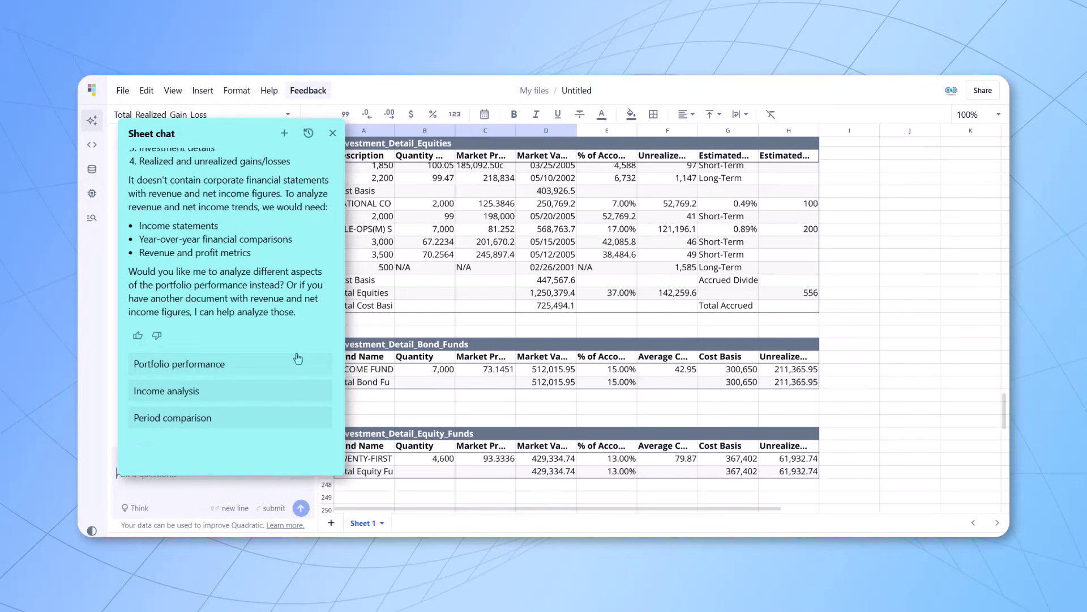
scroll(298, 358, "up", 3)
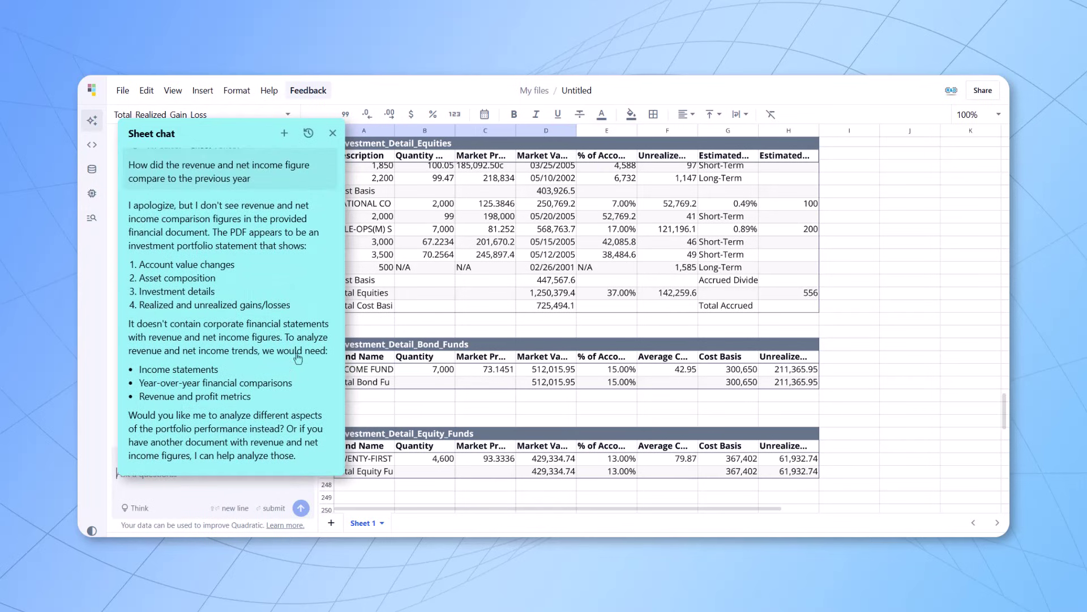
scroll(298, 358, "up", 2)
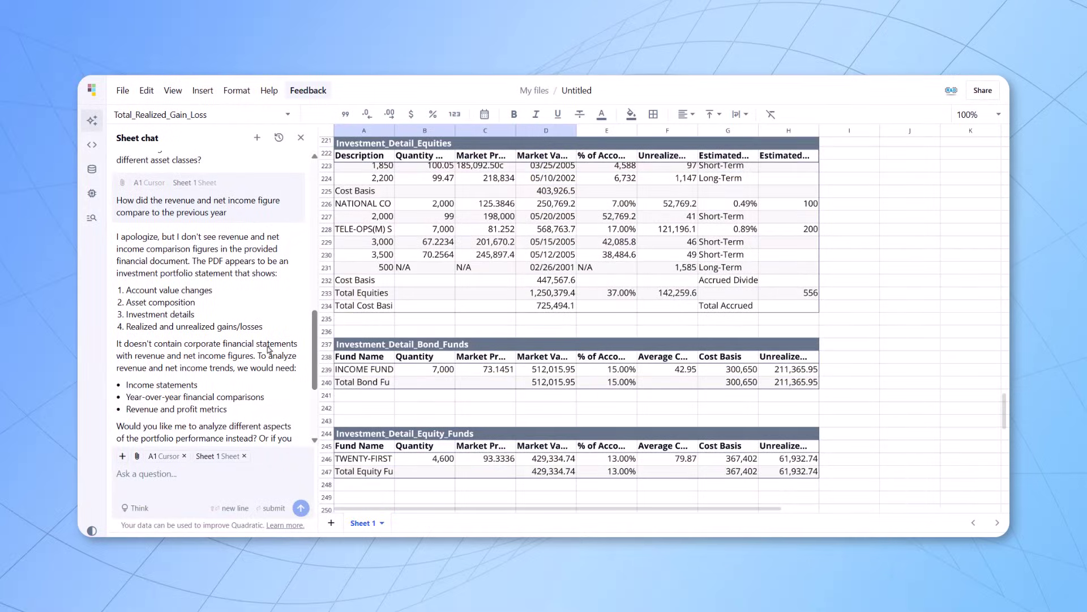
scroll(269, 349, "down", 1)
left_click(122, 90)
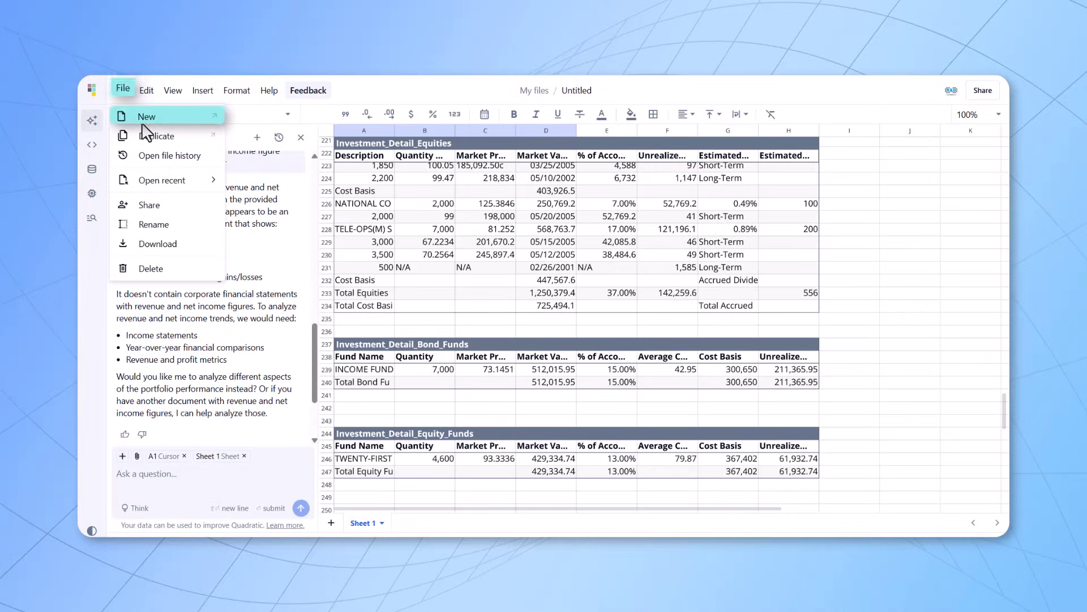
left_click(143, 122)
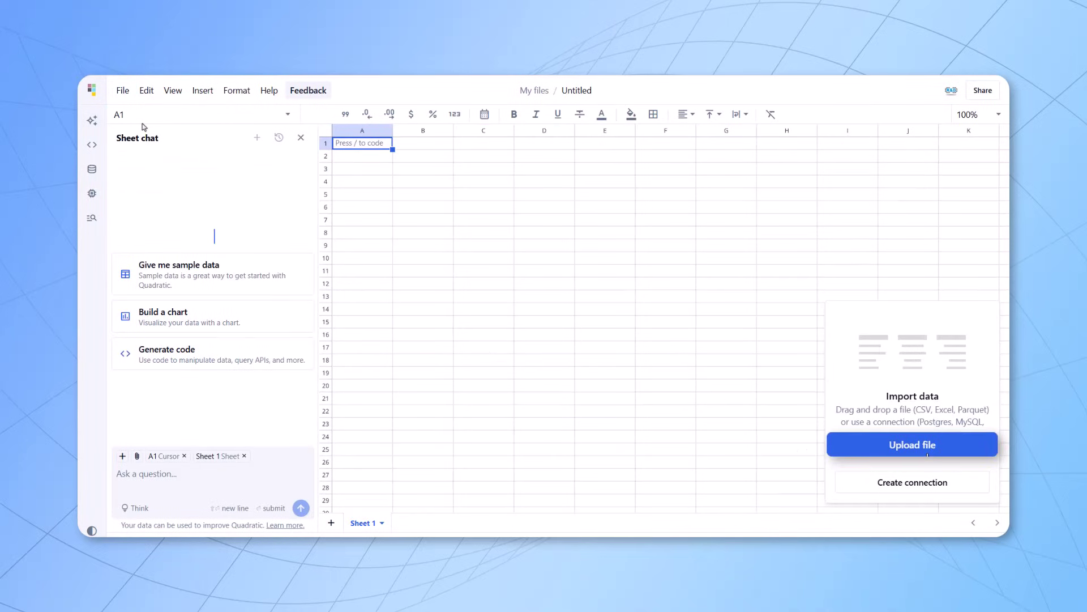
left_click(935, 446)
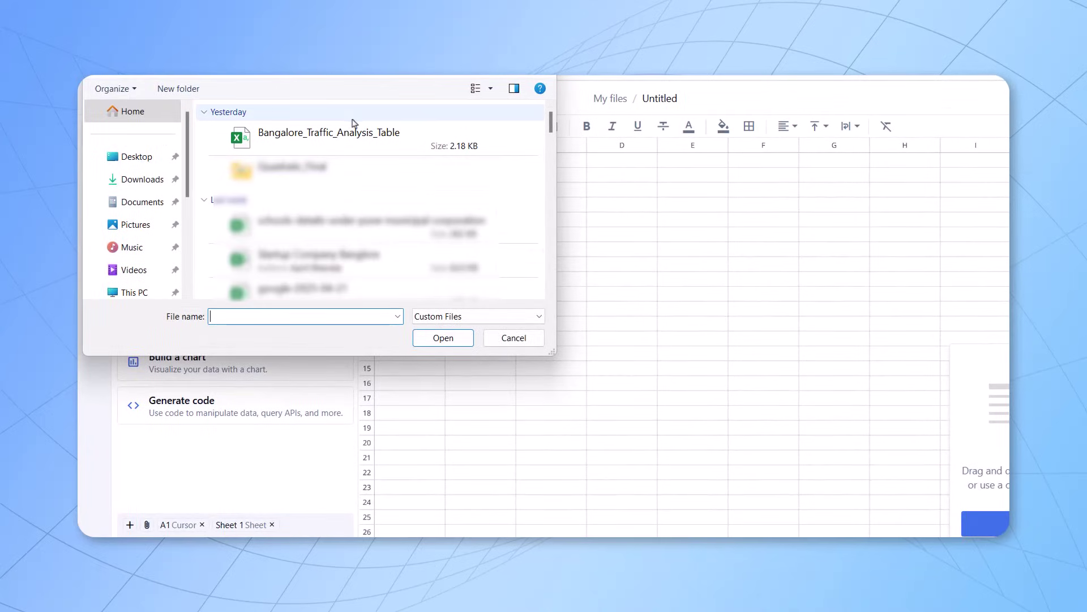
left_click(352, 125)
left_click(443, 337)
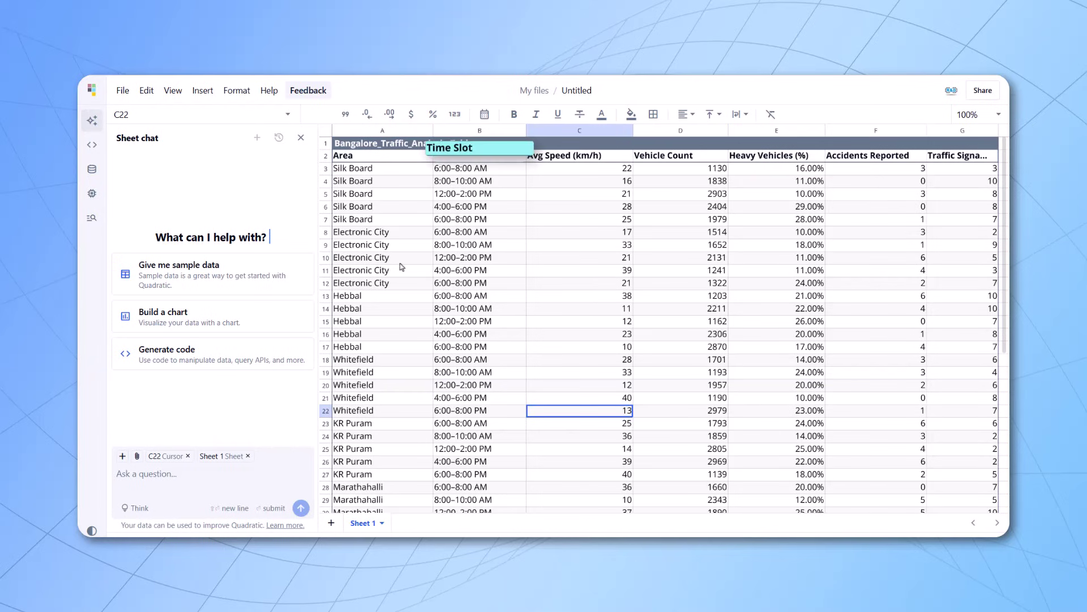
scroll(380, 328, "down", 3)
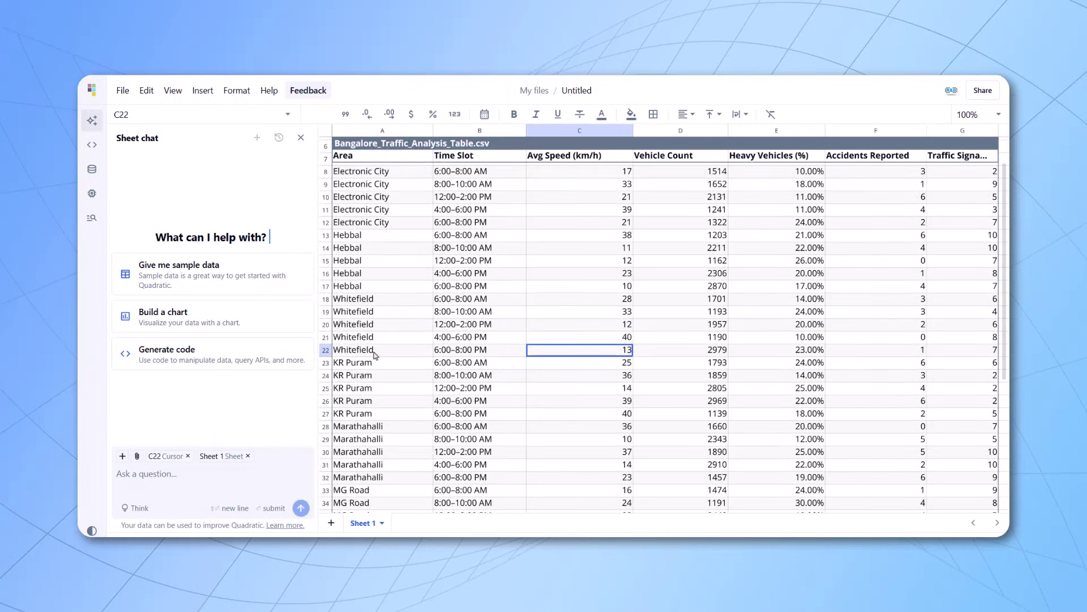
scroll(374, 355, "down", 5)
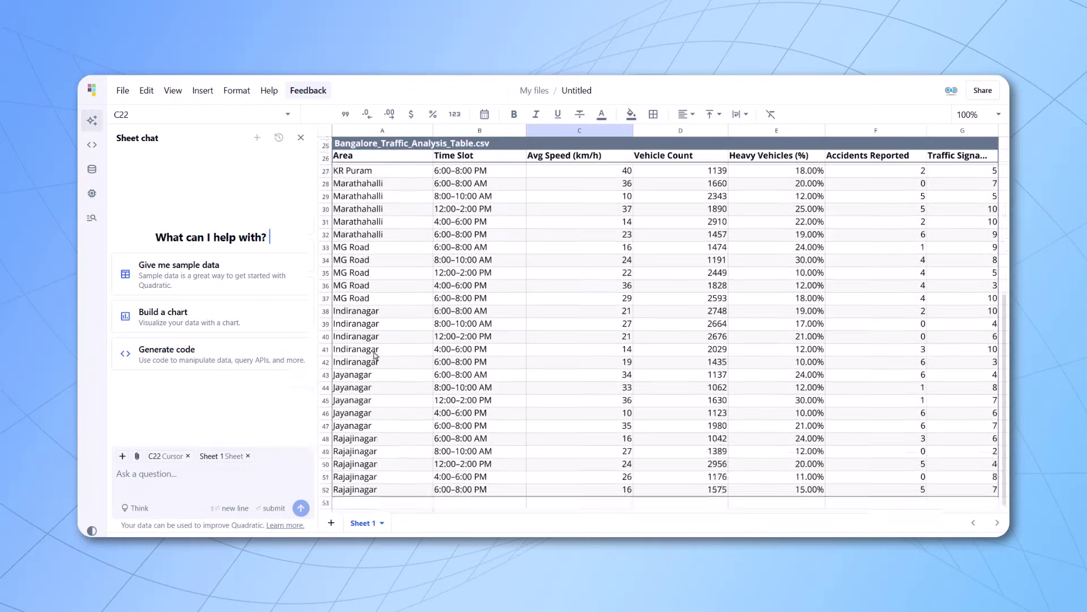
scroll(373, 355, "up", 5)
scroll(374, 356, "up", 4)
double_click(492, 130)
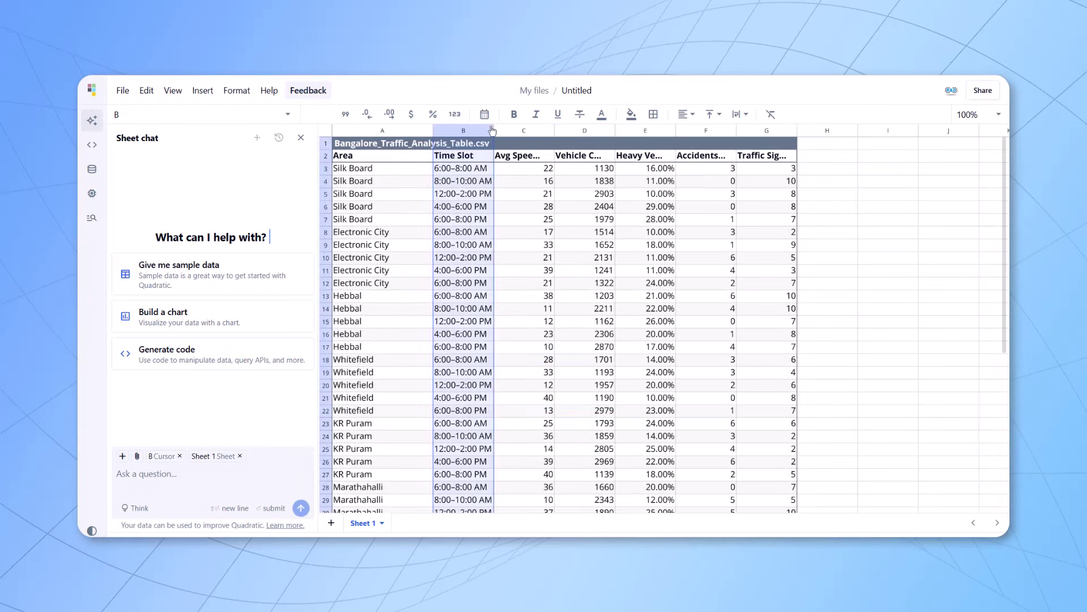
left_click_drag(493, 128, 531, 134)
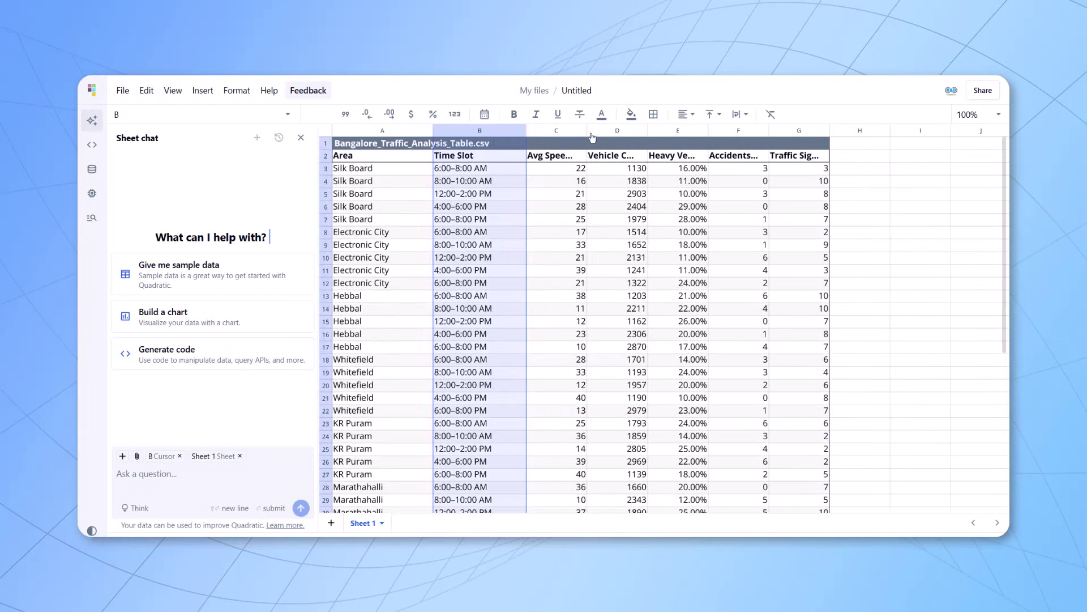
key("ctrl+z")
key("ctrl+z")
Request 'Analyzed the data and make a bar chart according to area' and inspect the resulting chart.
type("Analyzed the data and make a bar chart according")
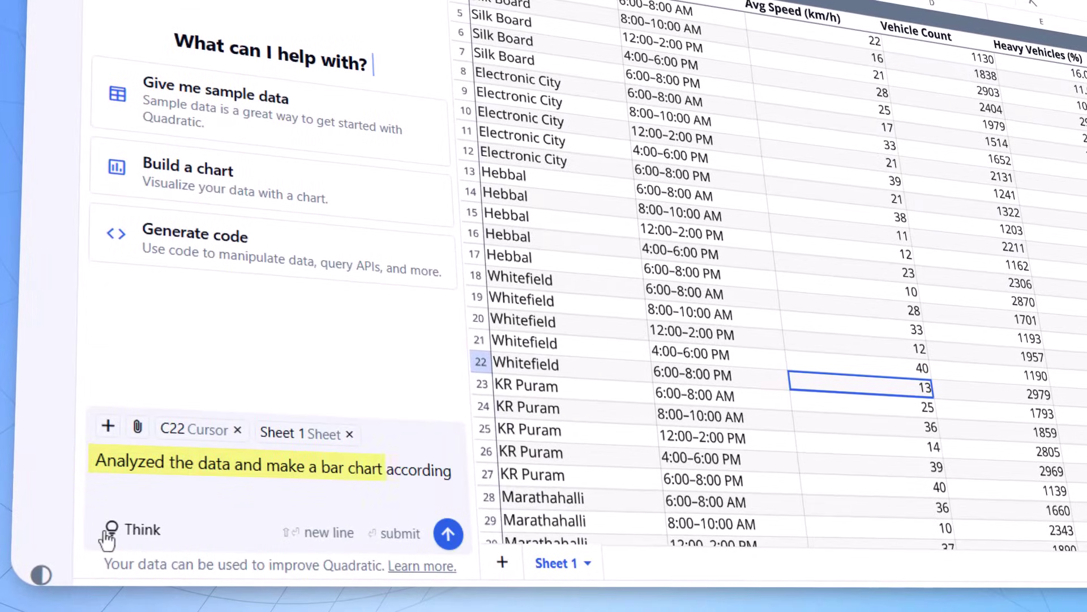
type(" to area")
key("Return")
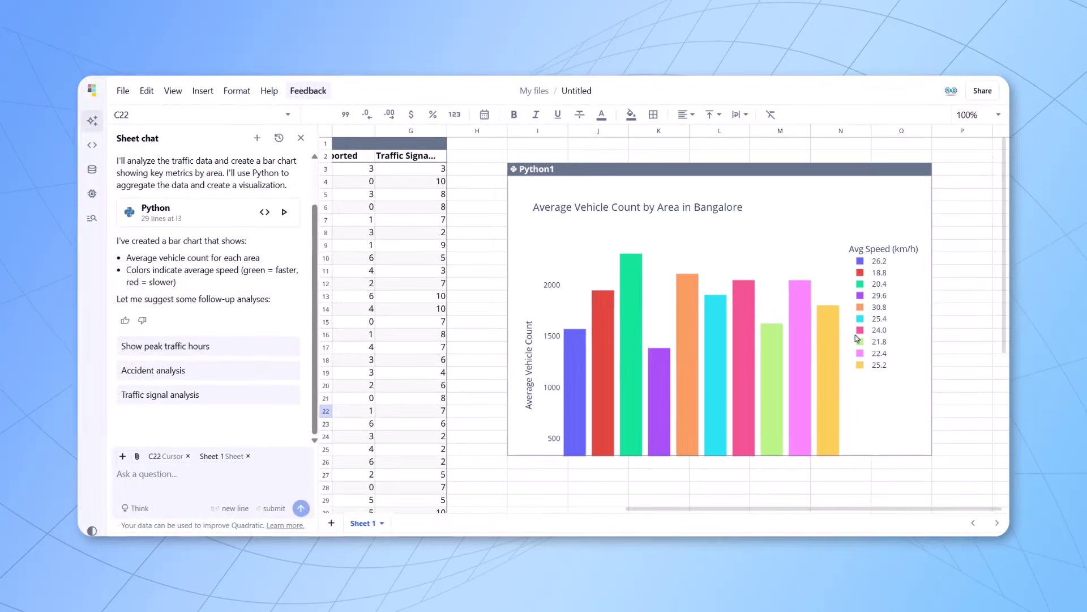
left_click_drag(766, 511, 711, 510)
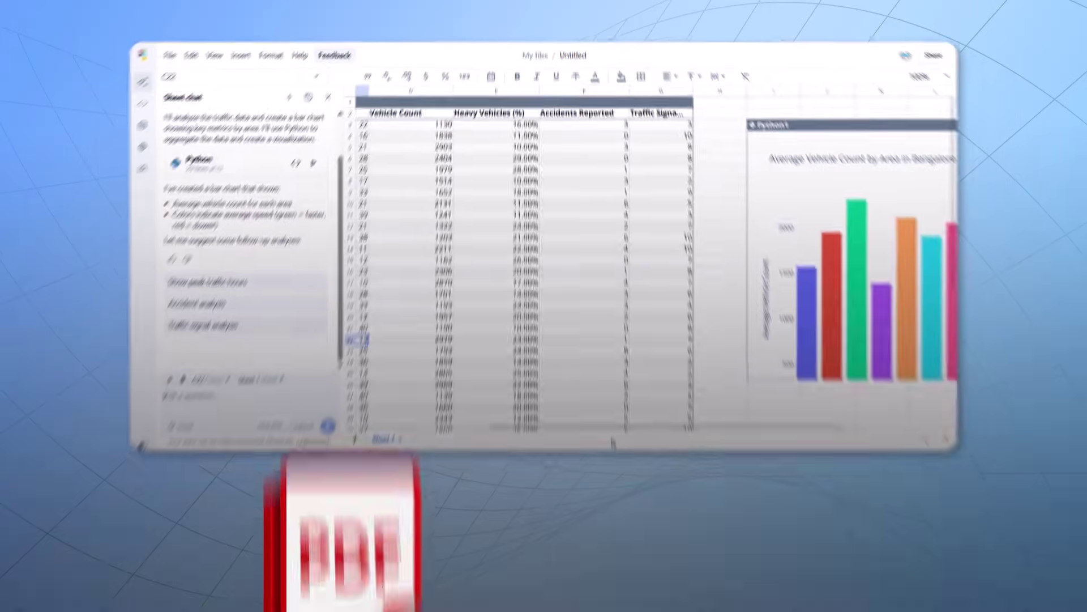
scroll(401, 293, "left", 5)
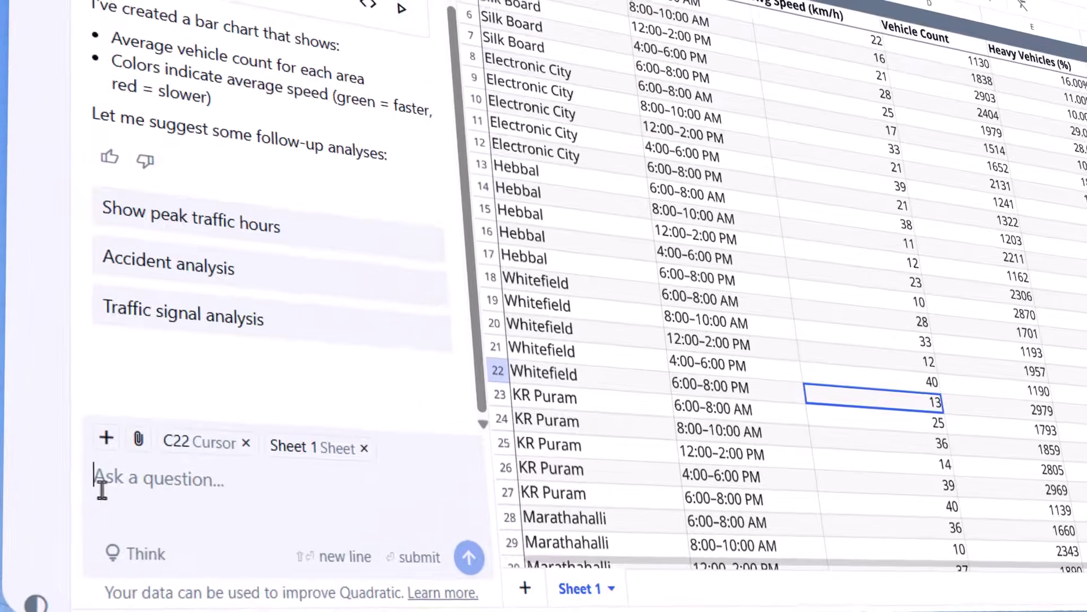
Submit the prompt for a line chart of KR Puram's vehicle count by time slot.
type("Analyzed the data an make a line chart of vehicle count changes across different time slot in KR Puram")
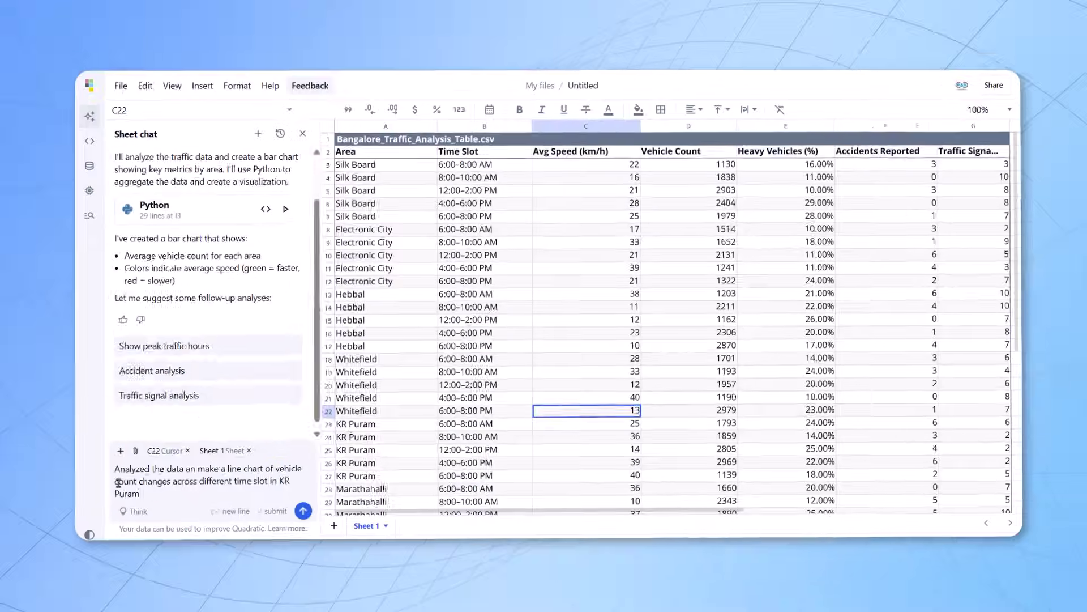
key("Return")
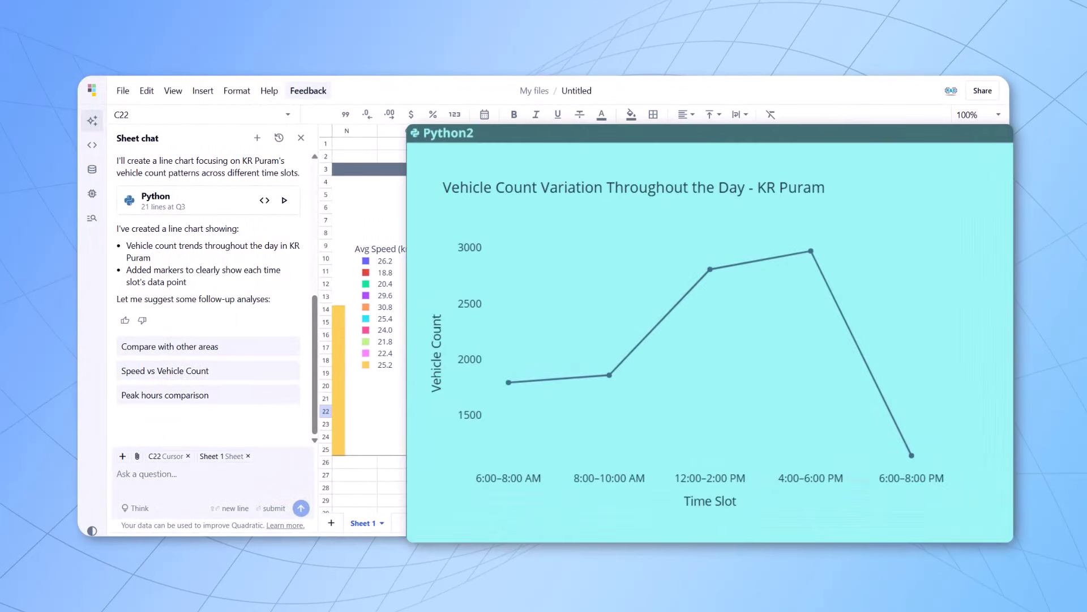
left_click_drag(821, 510, 366, 529)
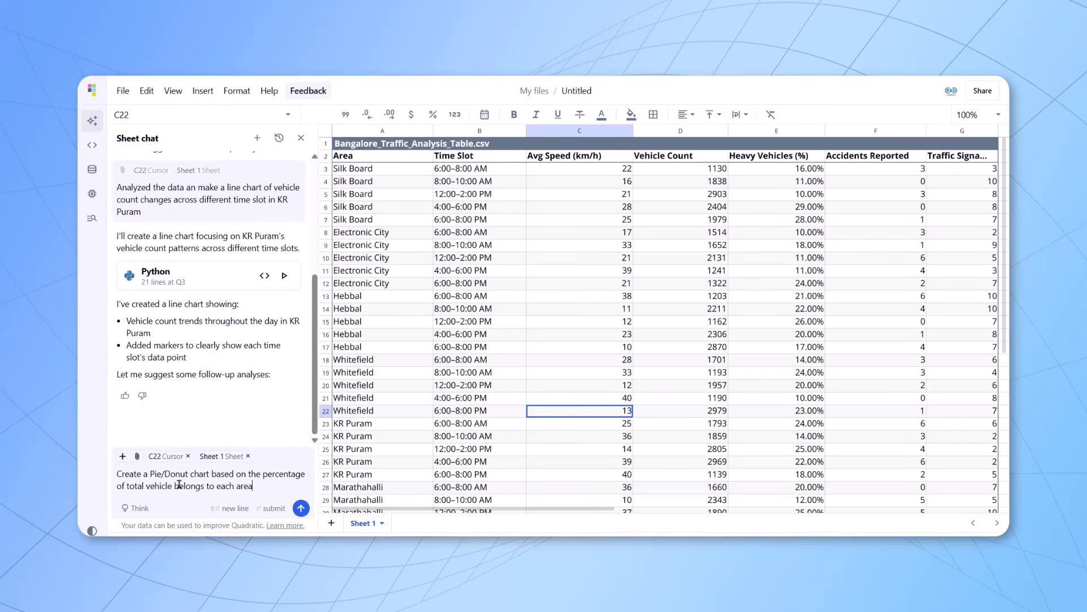
Submit the donut-chart request for each area's share of total vehicles, then paste the accident-chart prompt.
key("Return")
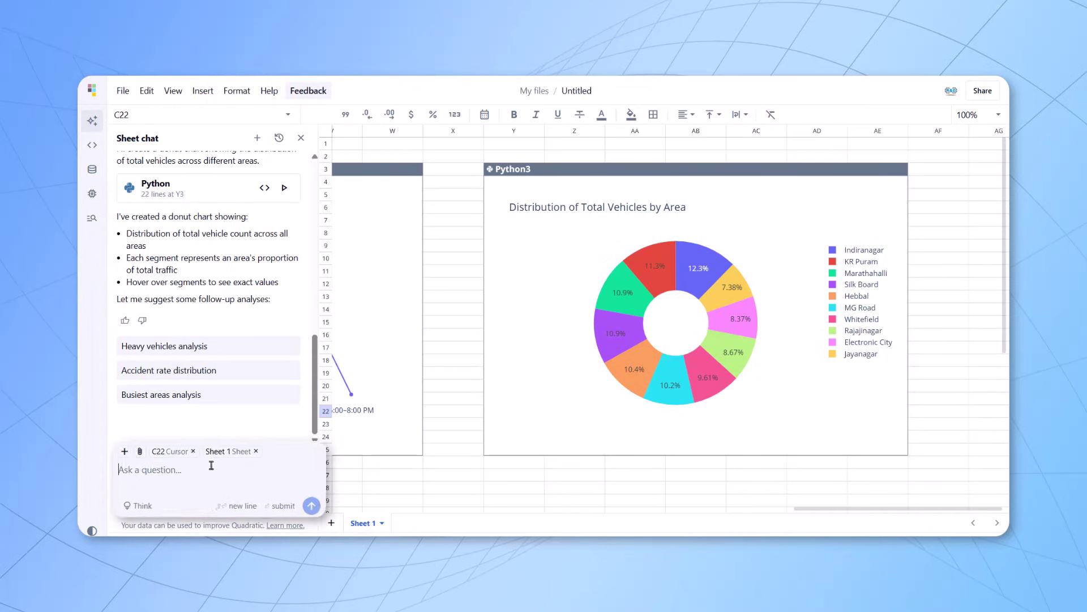
type("Create a chart based on the accident data area wise")
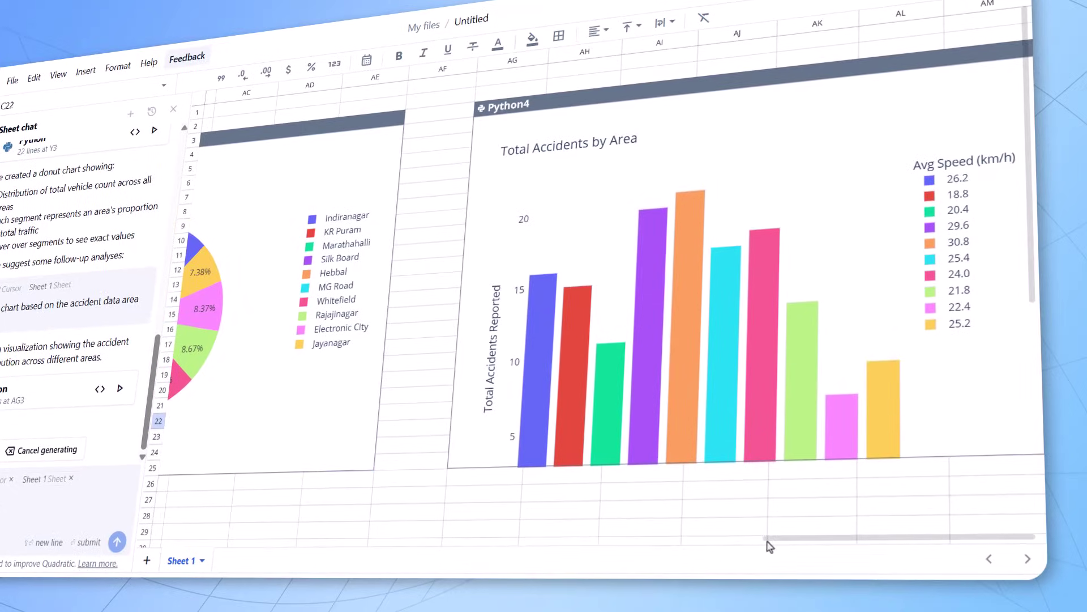
Scroll sideways across the sheet to view the generated Total Accidents by Area bar chart.
scroll(768, 545, "right", 5)
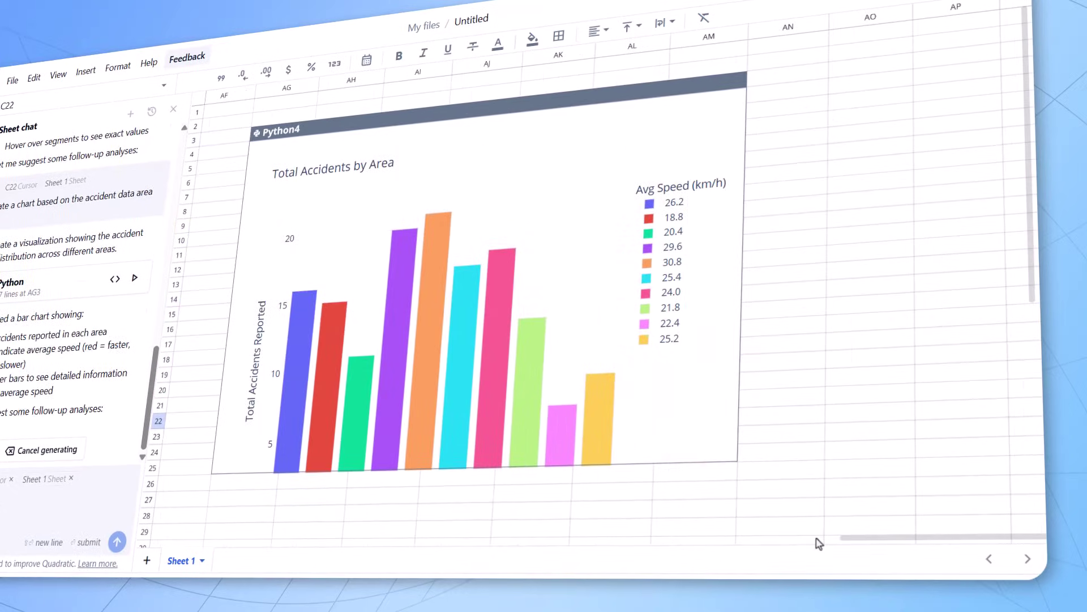
scroll(793, 546, "left", 5)
scroll(790, 548, "right", 2)
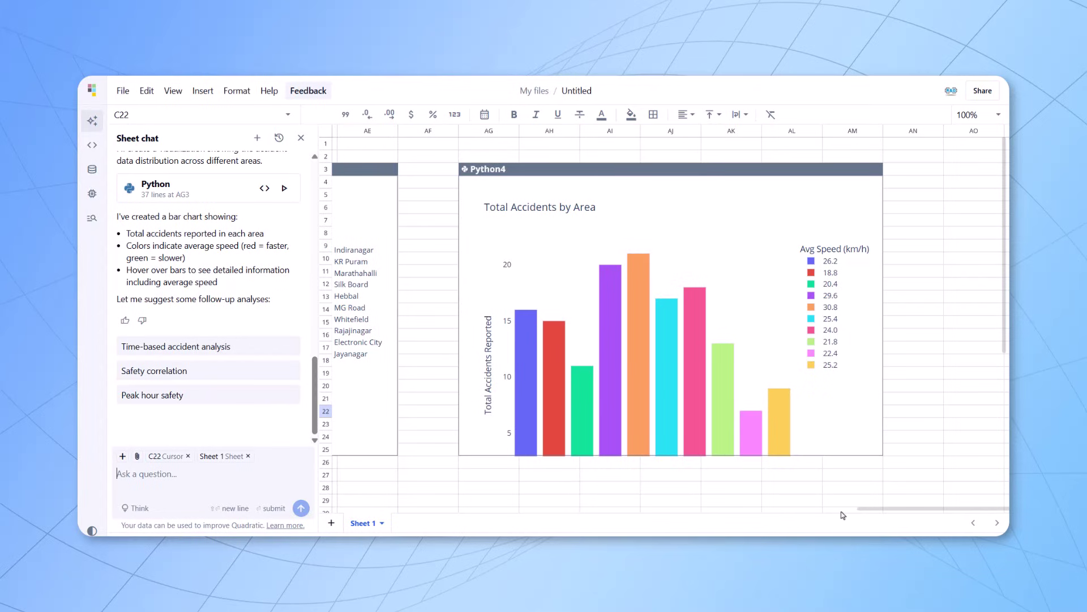
scroll(843, 516, "left", 5)
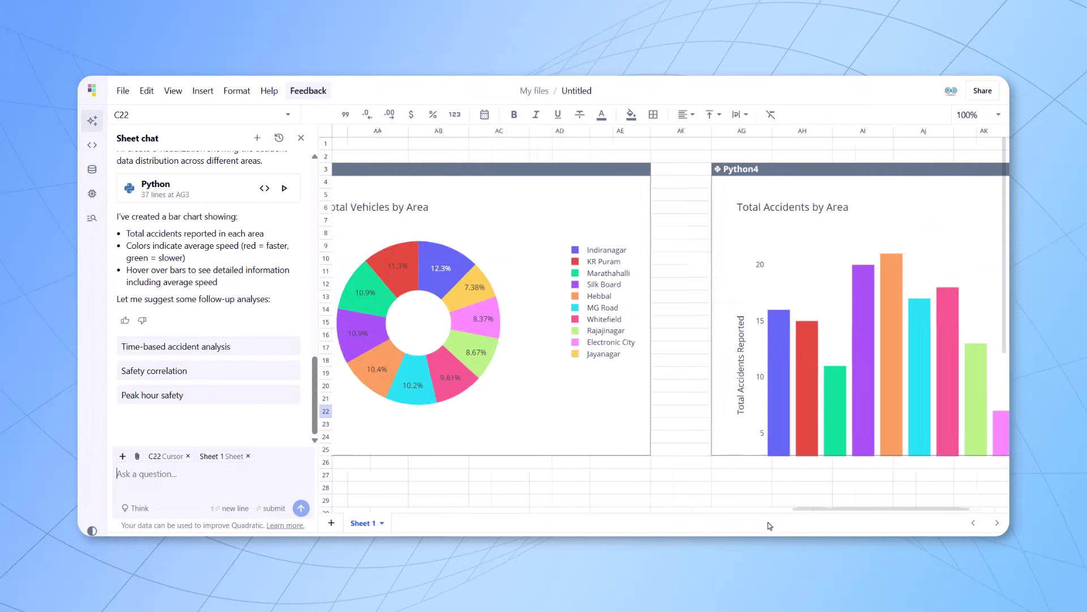
scroll(736, 523, "right", 2)
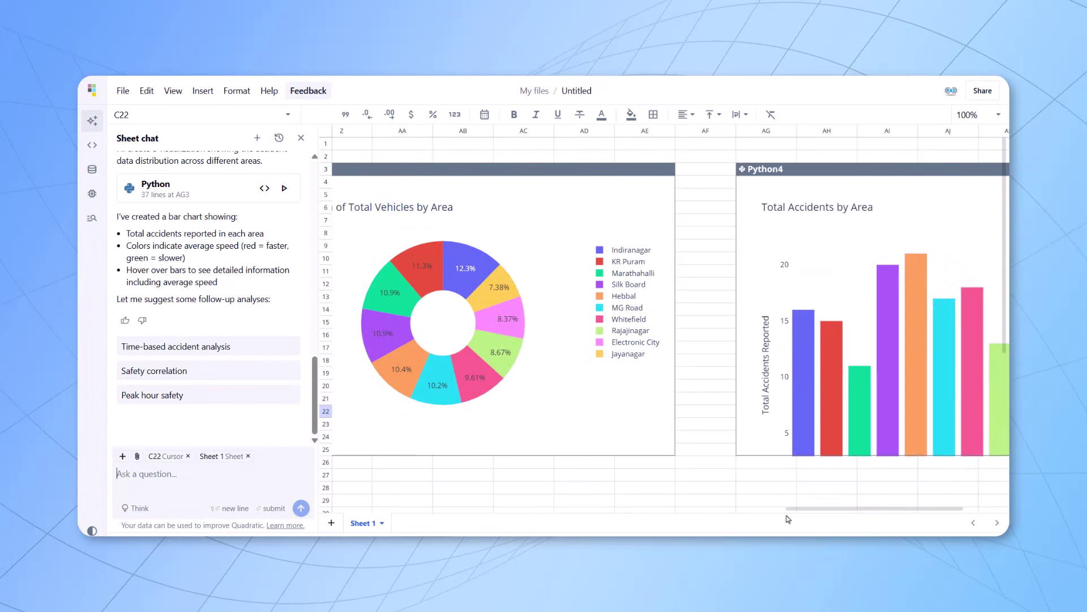
scroll(787, 519, "right", 4)
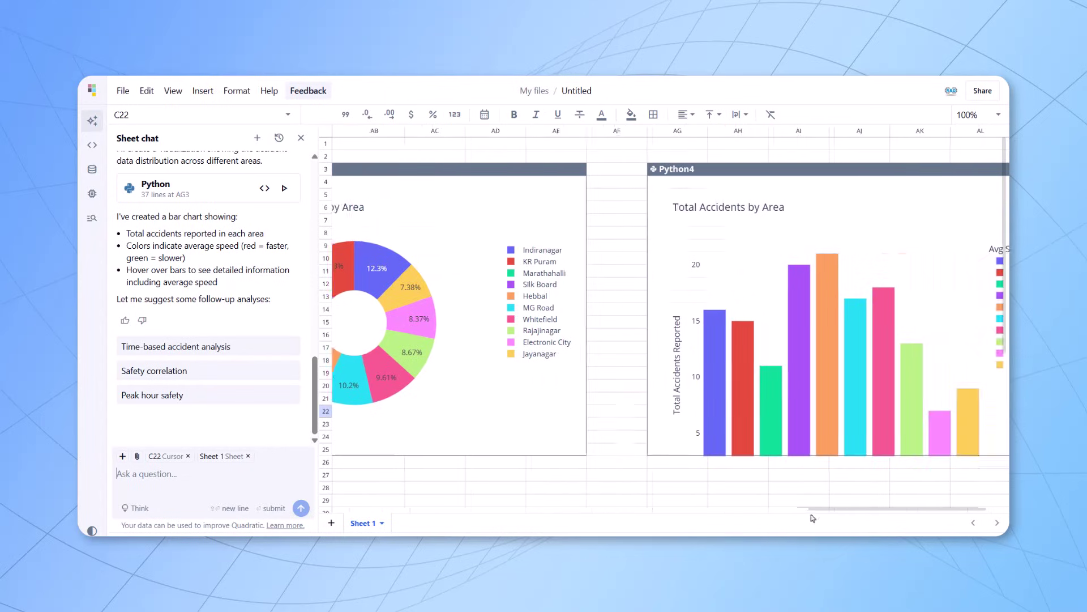